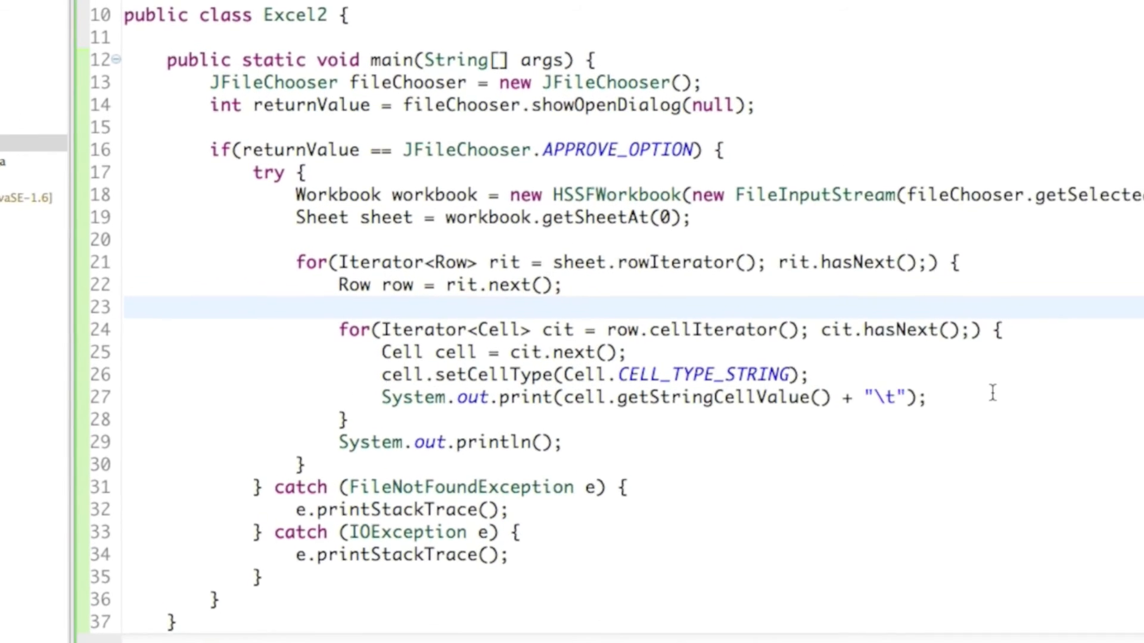
Step: Delete the 'Row row = rit.next();' assignment line above the inner loop
{"action": "key", "text": "shift+Up"}
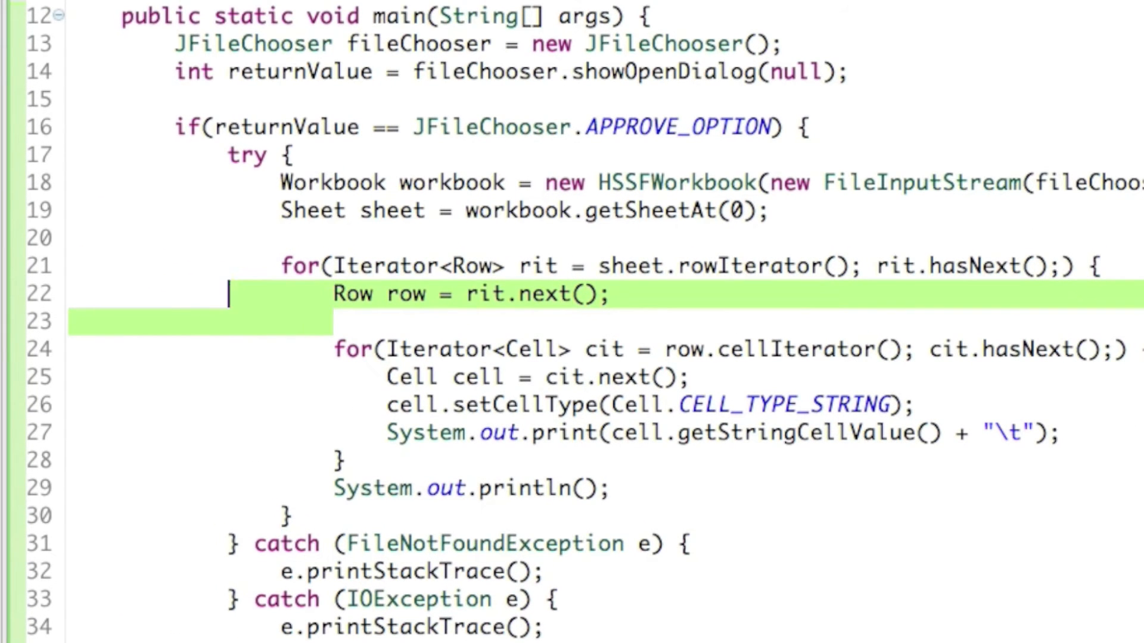
{"action": "key", "text": "shift+Left"}
{"action": "key", "text": "shift+Left"}
{"action": "key", "text": "shift+Left"}
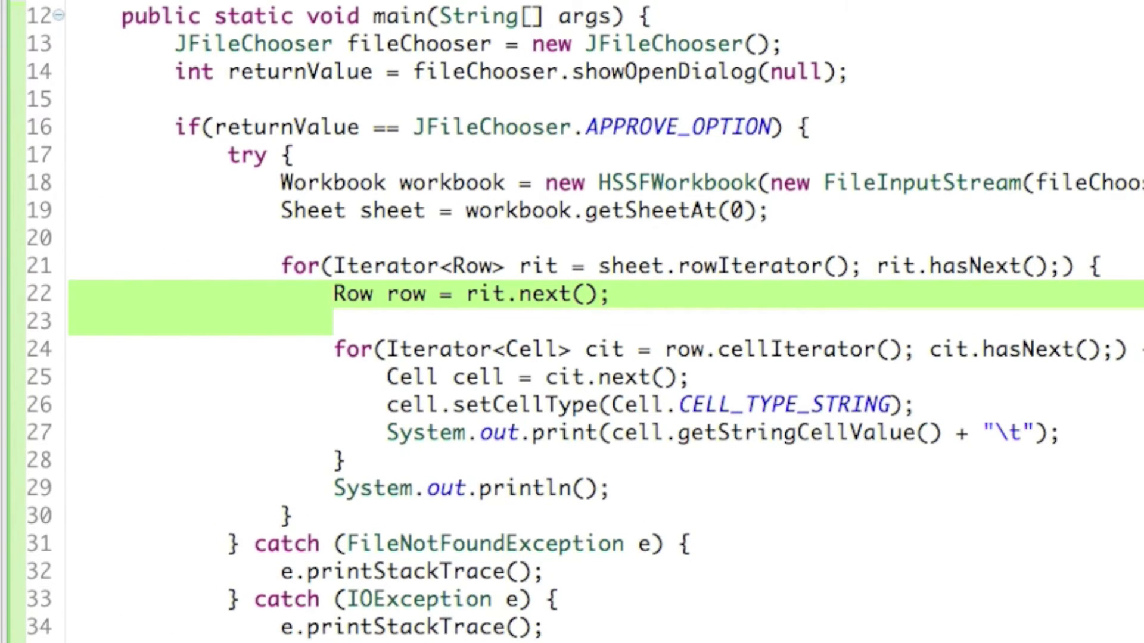
{"action": "key", "text": "shift+Left"}
{"action": "key", "text": "BackSpace"}
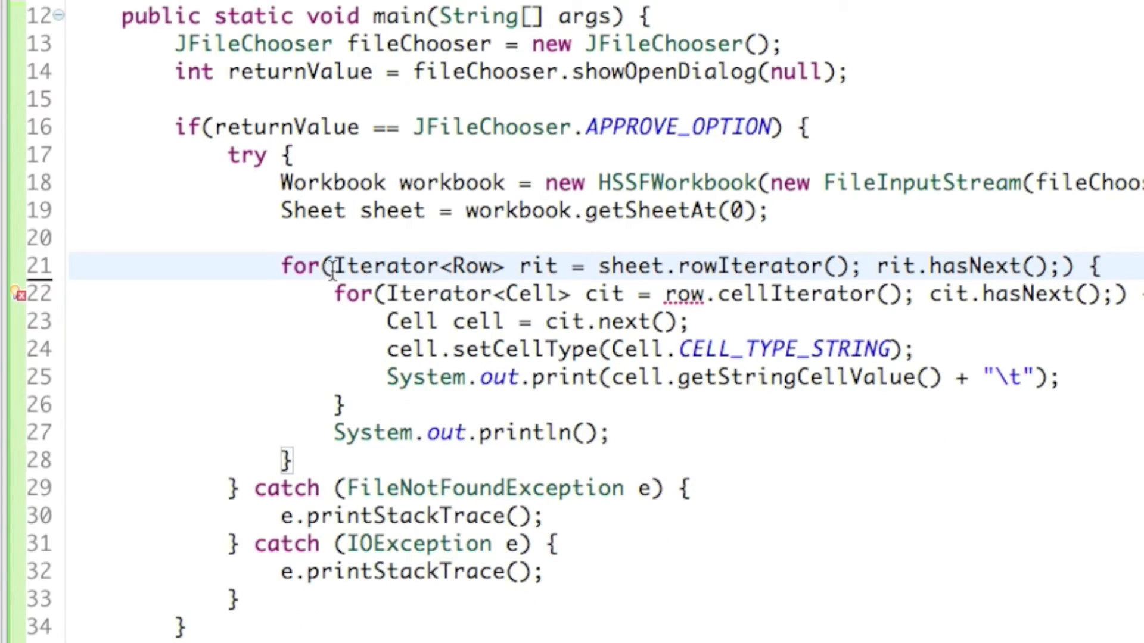
Step: Rewrite the outer loop header as an enhanced for, 'Row row : sheet'
{"action": "left_click_drag", "start_coordinate": [329, 268], "coordinate": [1062, 267]}
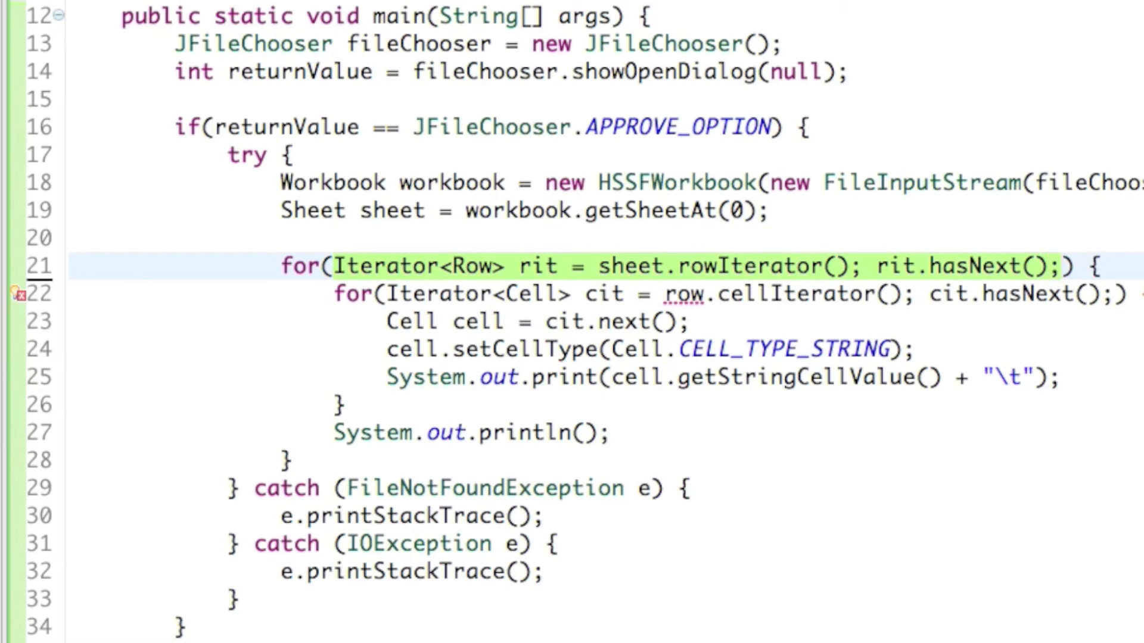
{"action": "key", "text": "BackSpace"}
{"action": "type", "text": "Ro"}
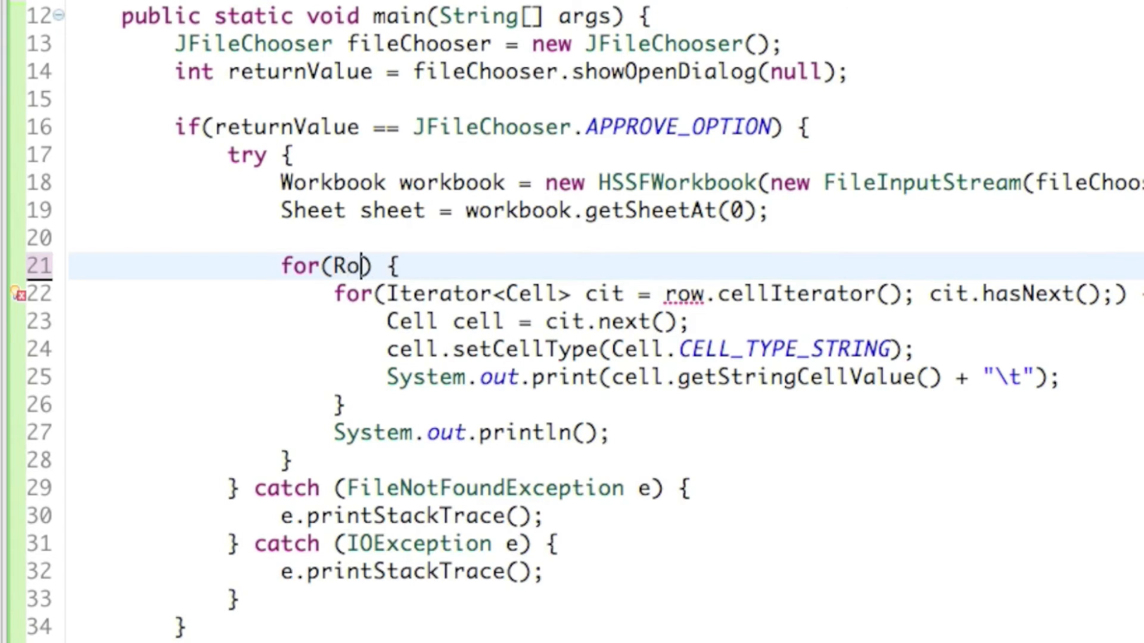
{"action": "type", "text": "w row ="}
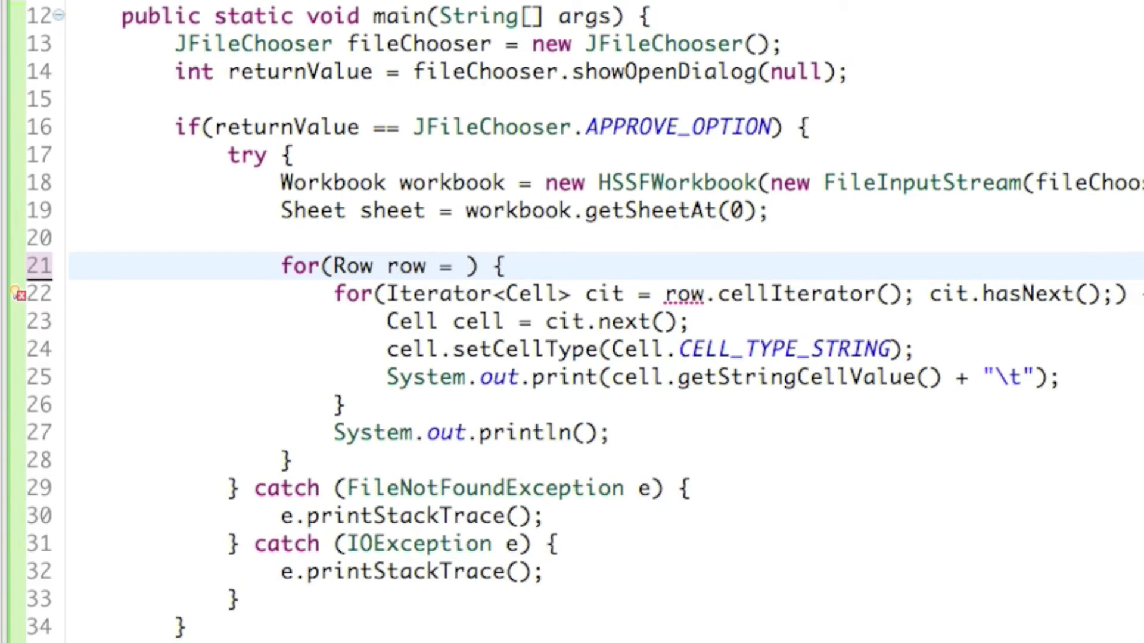
{"action": "key", "text": "BackSpace"}
{"action": "key", "text": "BackSpace"}
{"action": "key", "text": "BackSpace"}
{"action": "type", "text": ":"}
{"action": "key", "text": "BackSpace"}
{"action": "type", "text": ": "}
{"action": "type", "text": "sheet"}
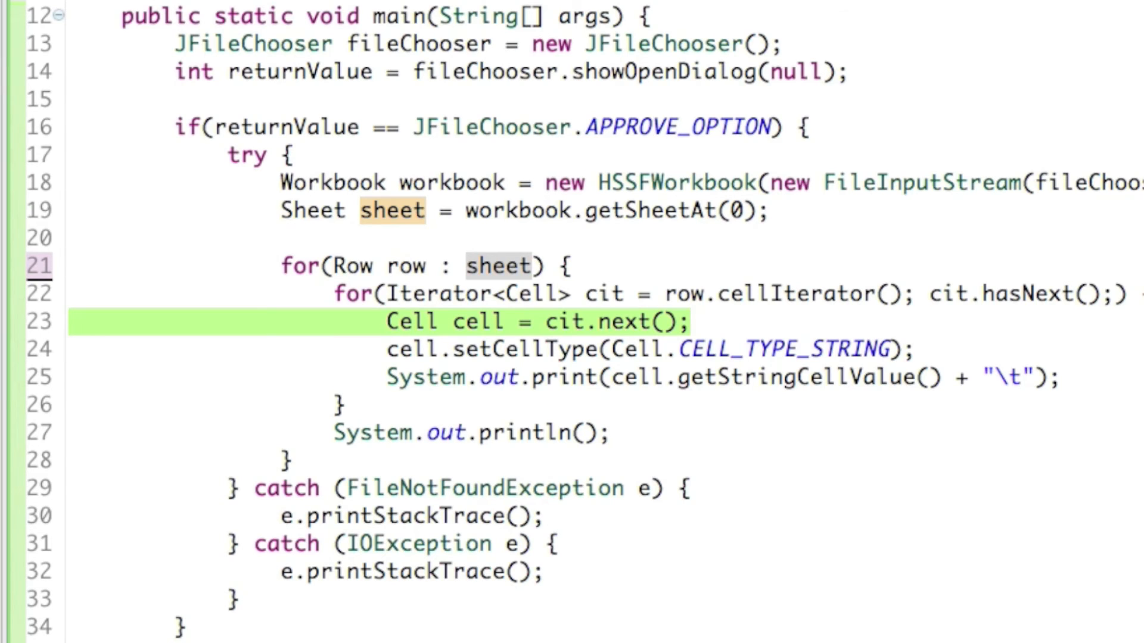
Step: Delete 'Cell cell = cit.next();' and rewrite the inner header as 'Cell cell : row'
{"action": "key", "text": "ctrl+d"}
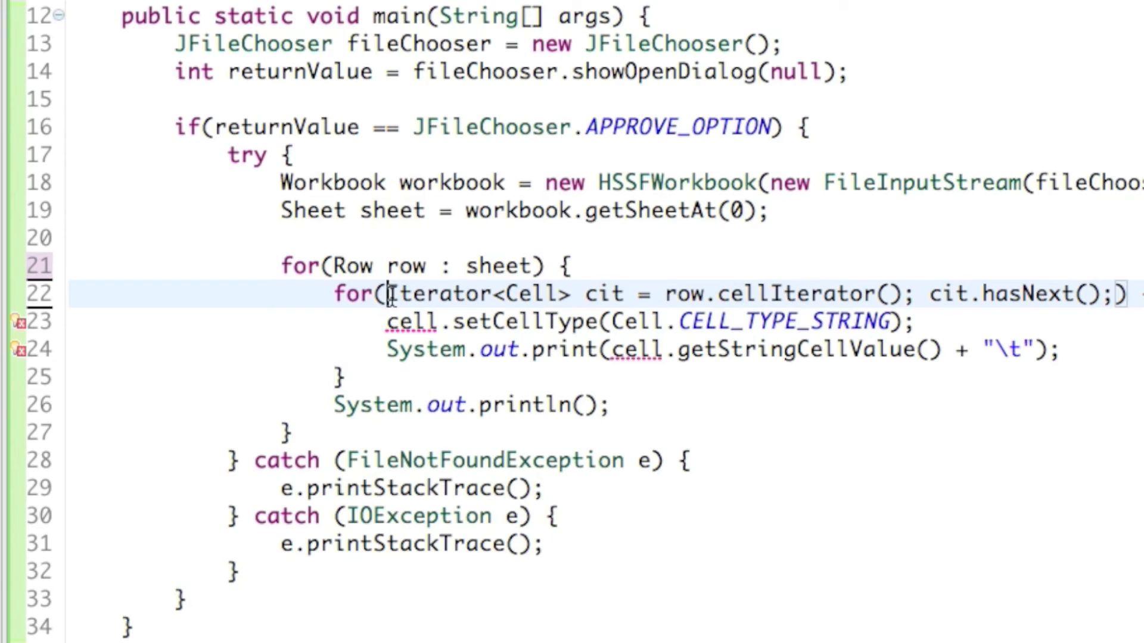
{"action": "left_click_drag", "start_coordinate": [379, 298], "coordinate": [1115, 293]}
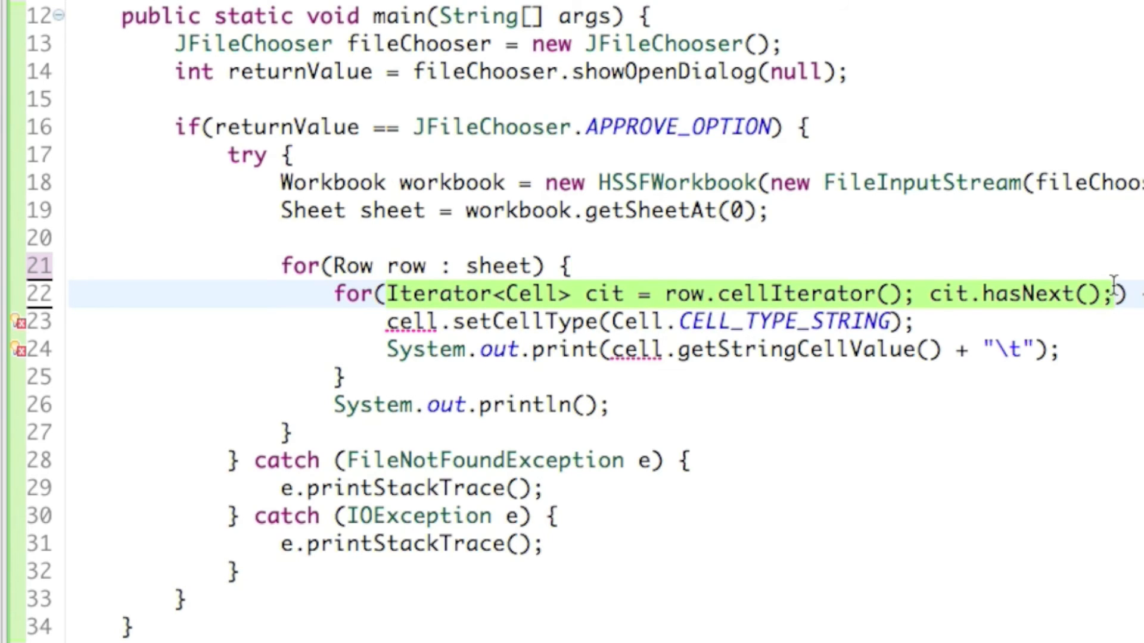
{"action": "type", "text": "Cell cell "}
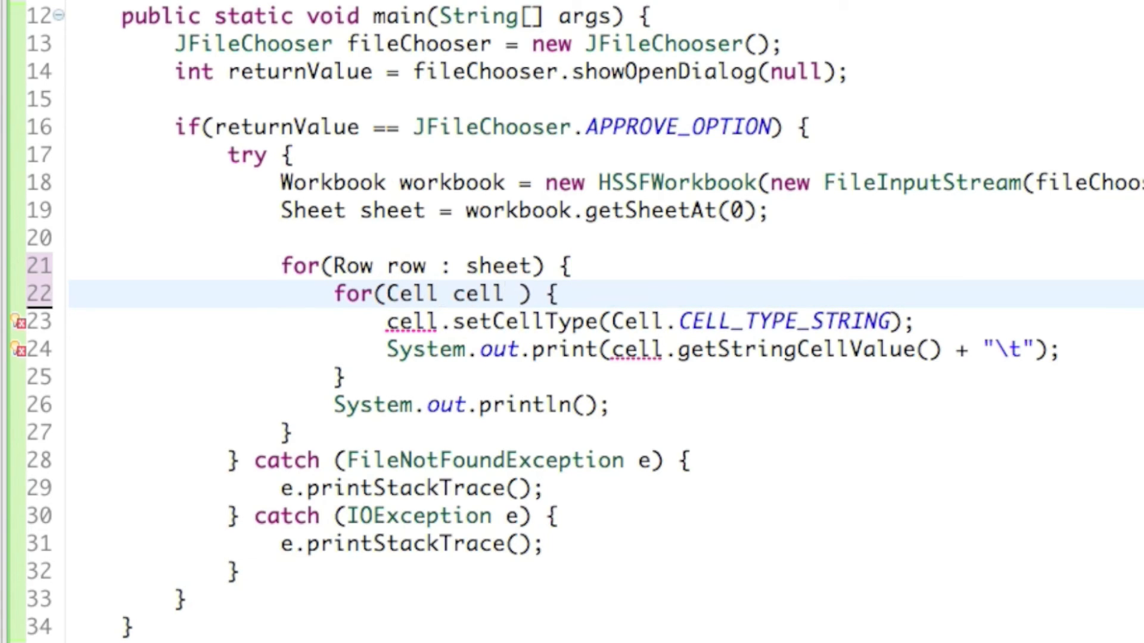
{"action": "type", "text": ": "}
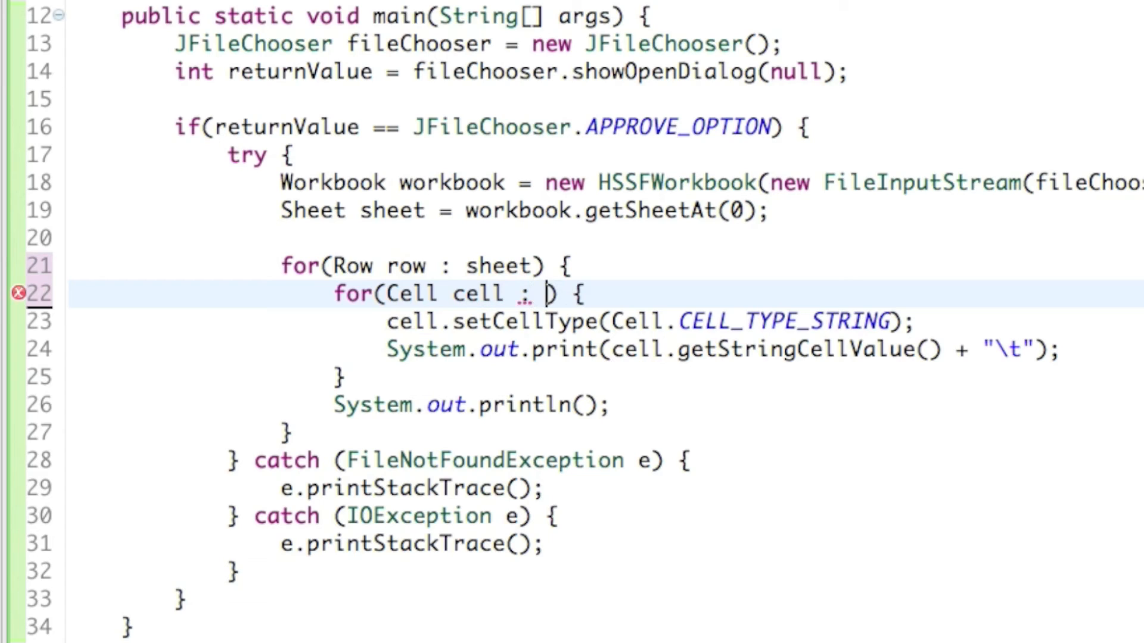
{"action": "type", "text": "row"}
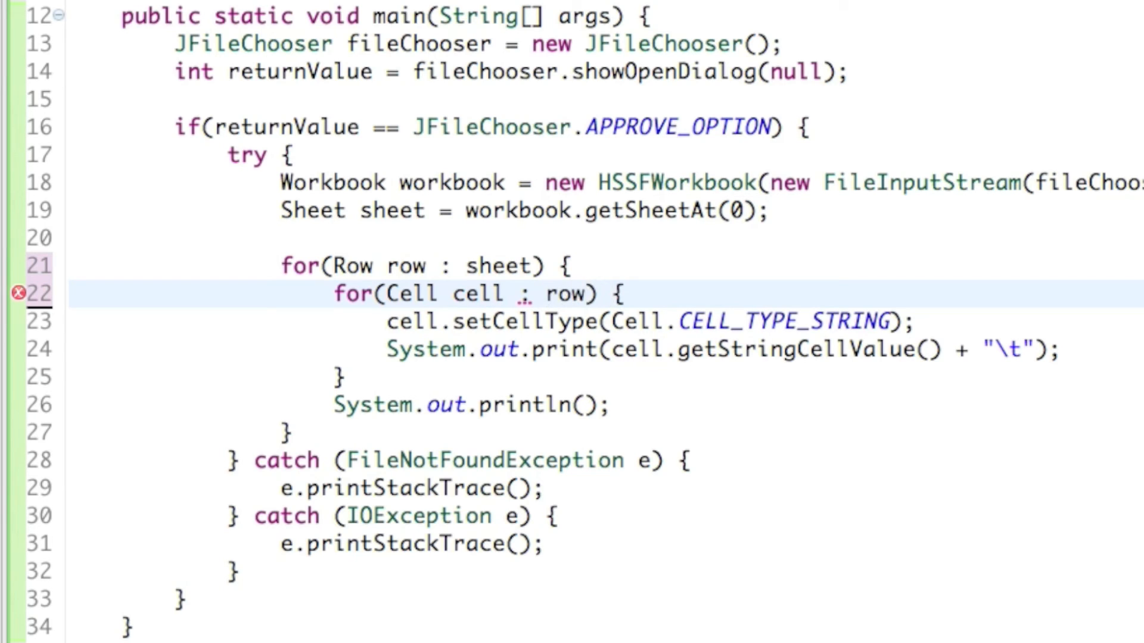
{"action": "key", "text": "Right"}
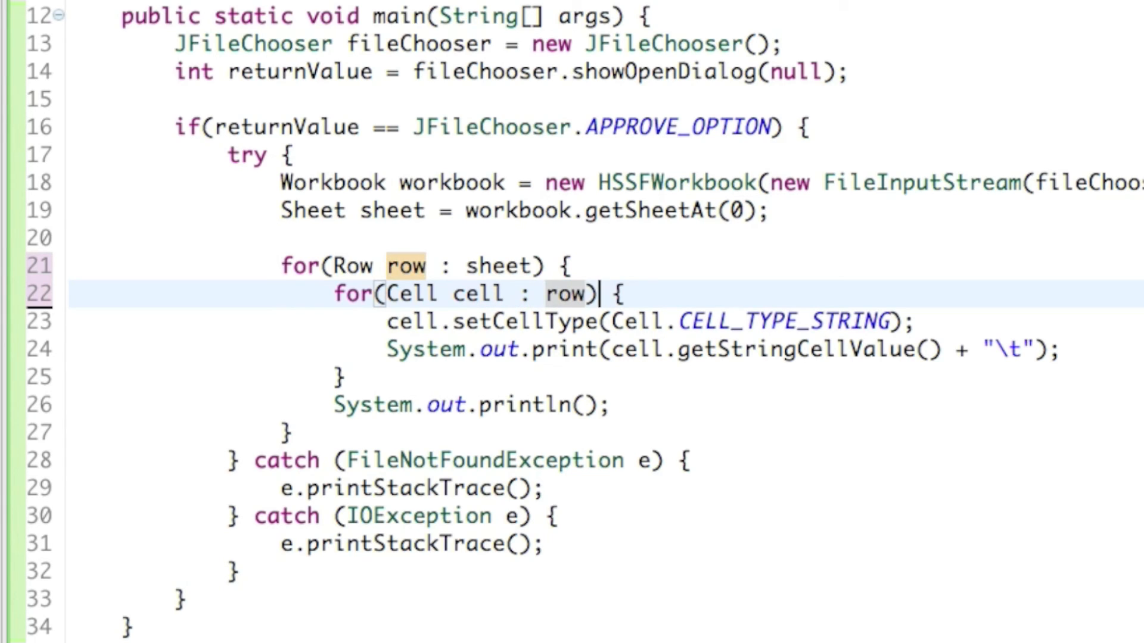
{"action": "key", "text": "Up"}
{"action": "key", "text": "Up"}
{"action": "key", "text": "Left"}
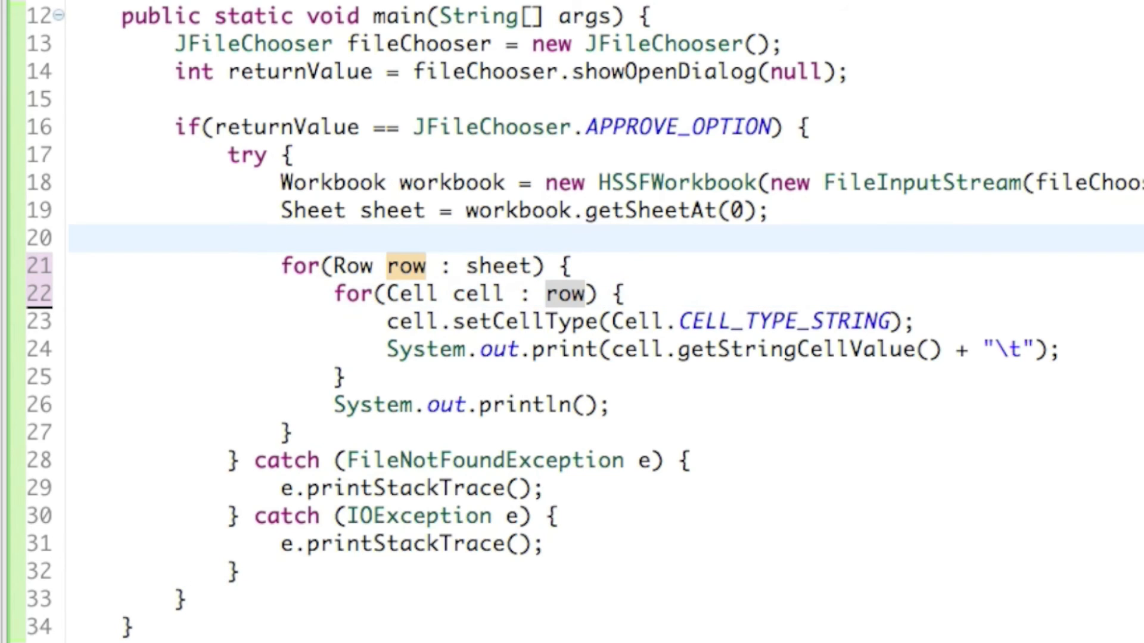
{"action": "key", "text": "Down"}
{"action": "key", "text": "Down"}
{"action": "key", "text": "Down"}
{"action": "key", "text": "Down"}
{"action": "key", "text": "Right"}
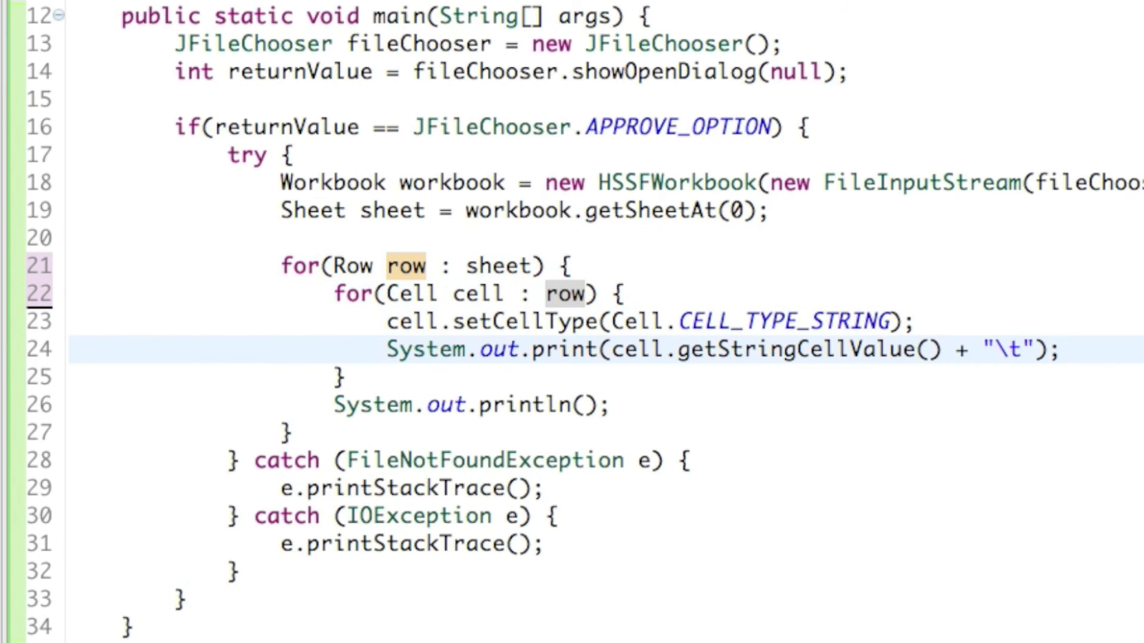
{"action": "key", "text": "Right"}
{"action": "key", "text": "Down"}
{"action": "key", "text": "Up"}
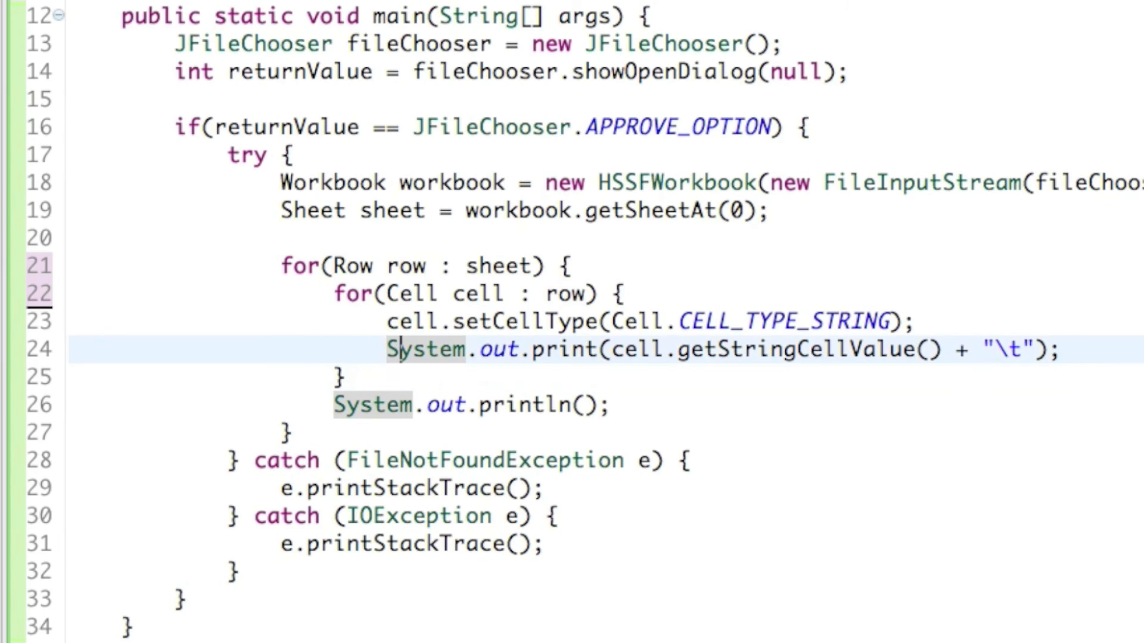
{"action": "key", "text": "Up"}
{"action": "key", "text": "Up"}
{"action": "key", "text": "Up"}
{"action": "key", "text": "Up"}
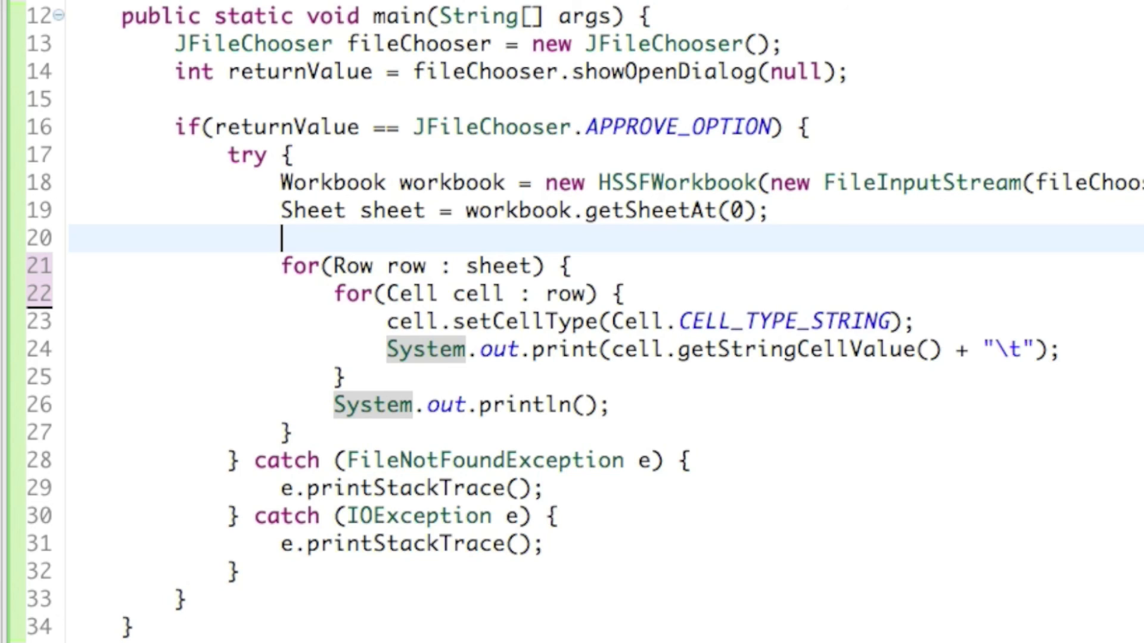
{"action": "left_click", "coordinate": [281, 268]}
{"action": "left_click_drag", "start_coordinate": [280, 268], "coordinate": [647, 268]}
{"action": "left_click", "coordinate": [646, 269]}
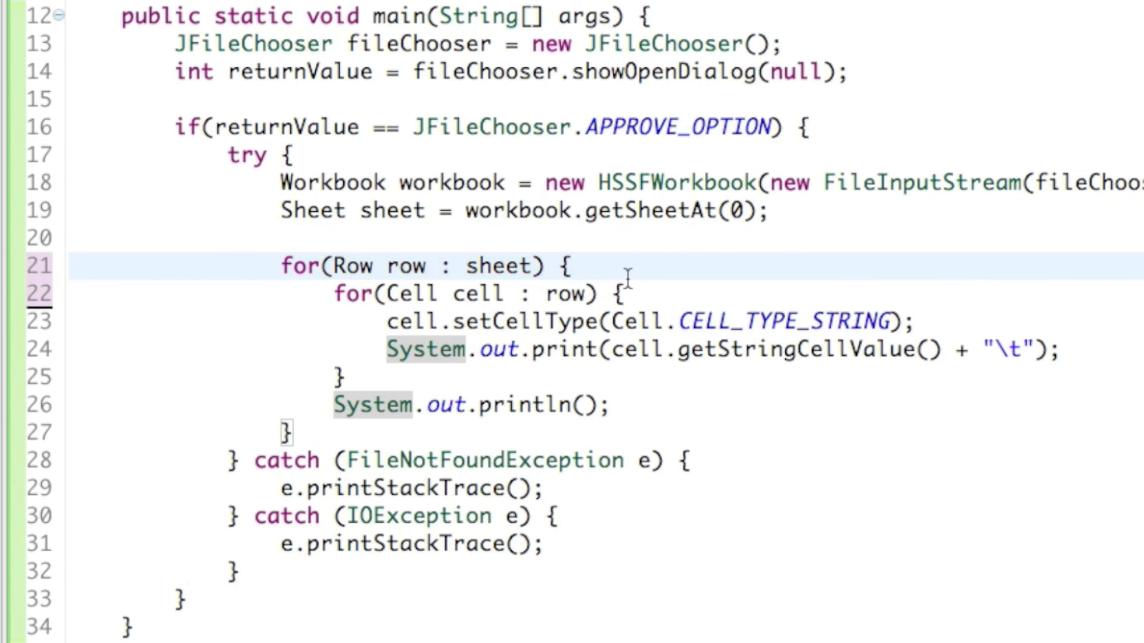